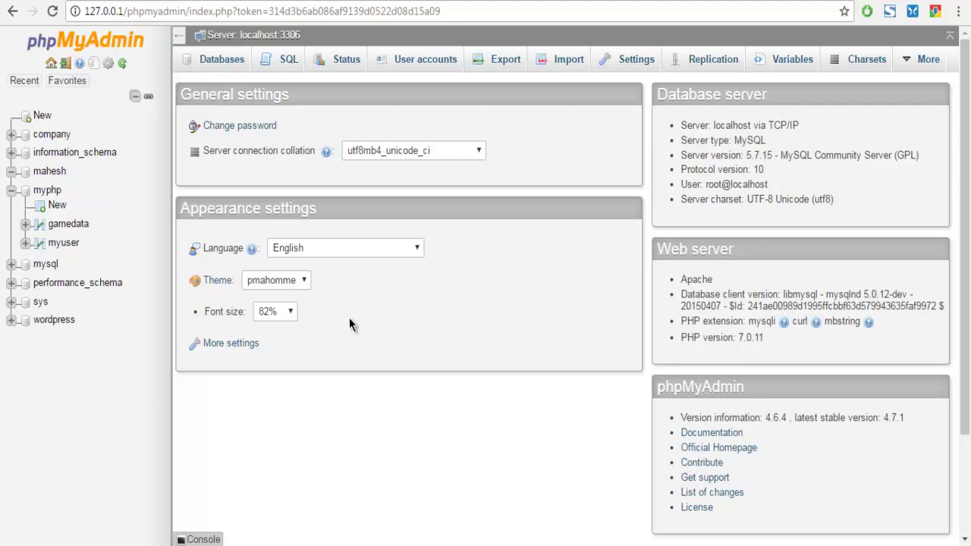
# Step: Browse the gamedata table of the myphp database in phpMyAdmin
pyautogui.click(73, 224)
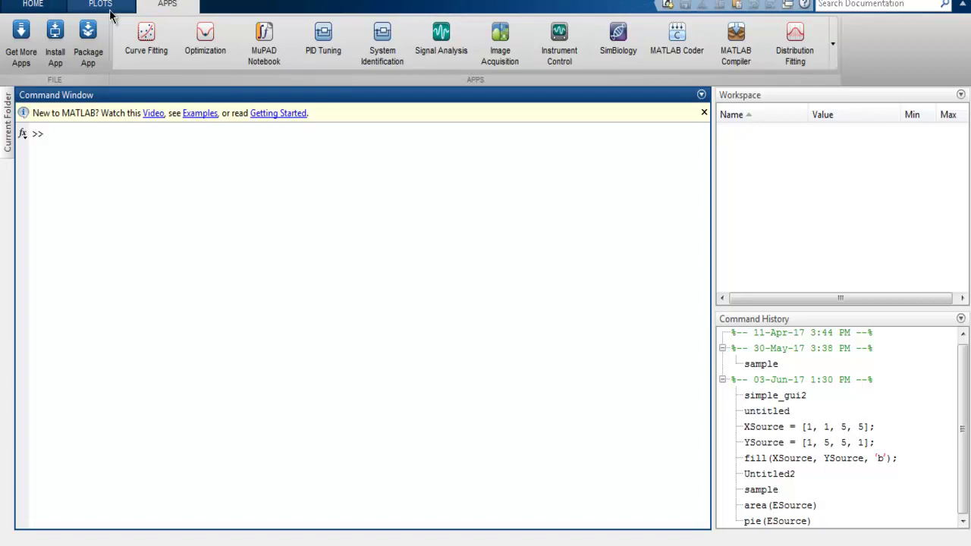
# Step: Expand the APPS gallery and scroll down to the Database Connectivity and Reporting category
pyautogui.click(32, 4)
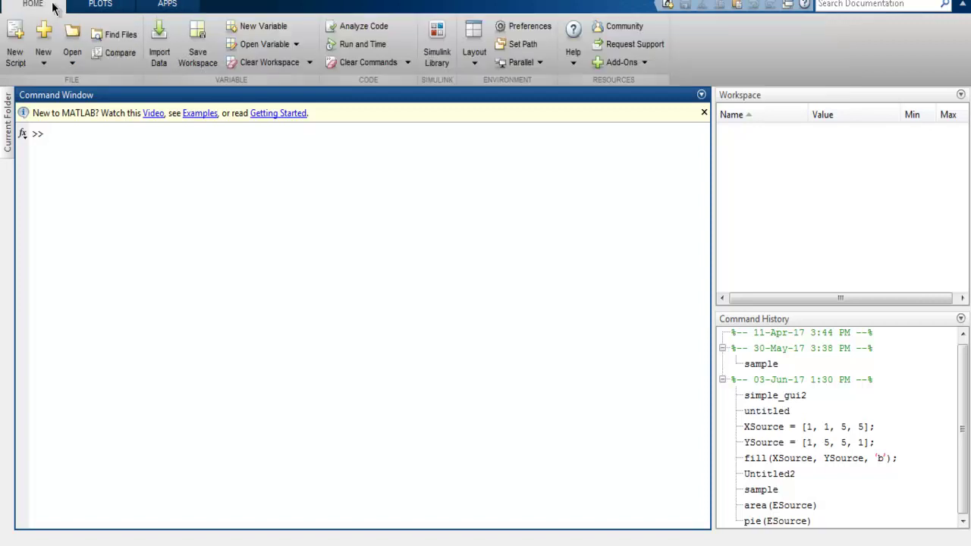
pyautogui.click(101, 4)
pyautogui.click(167, 4)
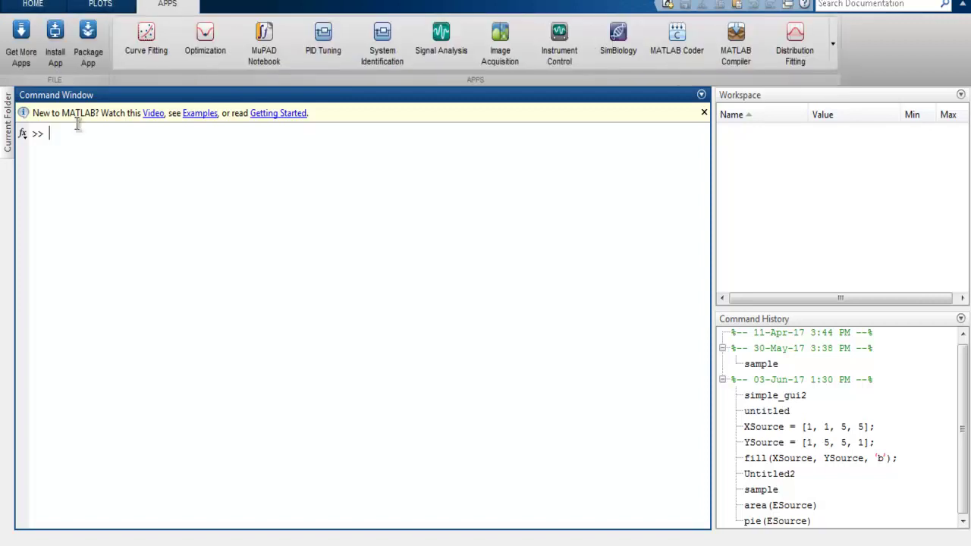
pyautogui.click(33, 5)
pyautogui.click(100, 4)
pyautogui.click(167, 5)
pyautogui.click(832, 44)
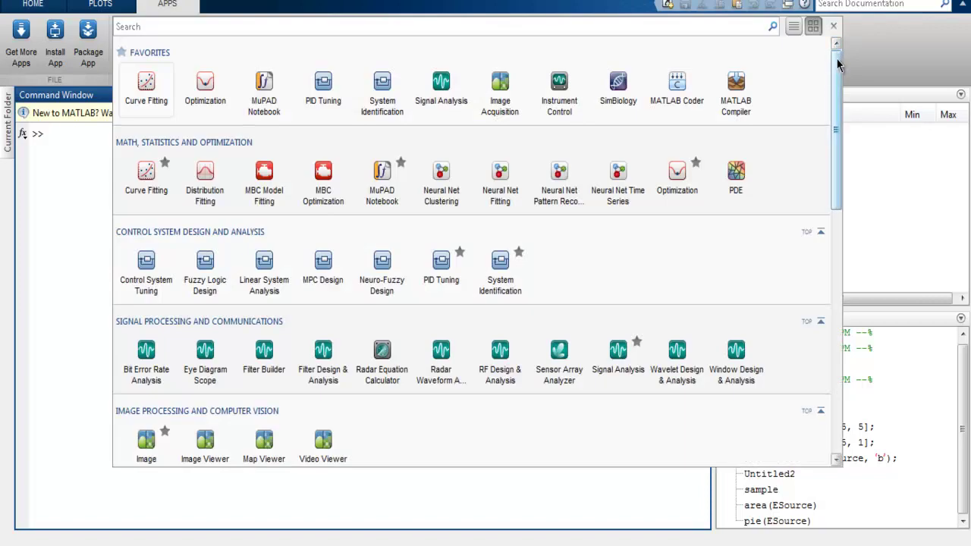
pyautogui.moveTo(837, 68); pyautogui.dragTo(847, 351)
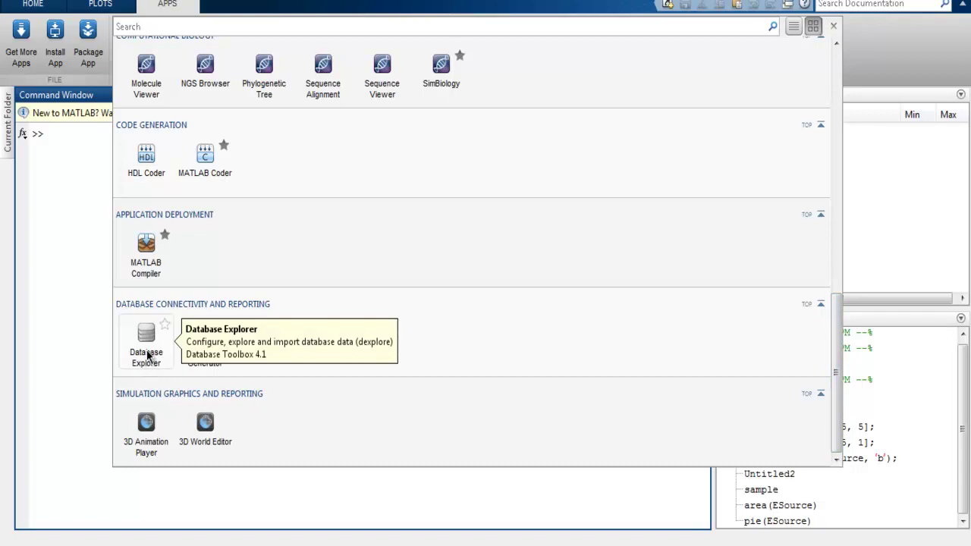
# Step: Launch Database Explorer and choose mysql as the data source
pyautogui.click(146, 345)
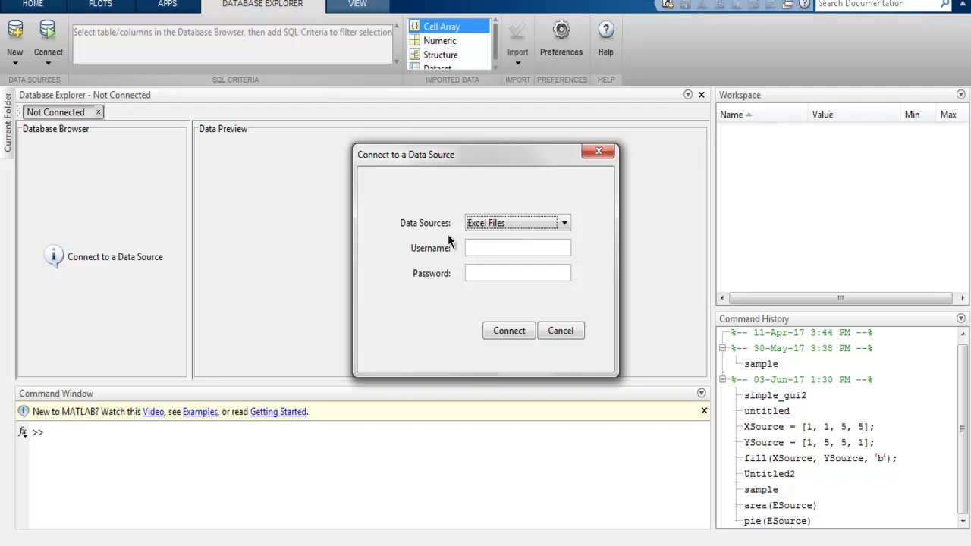
pyautogui.click(492, 225)
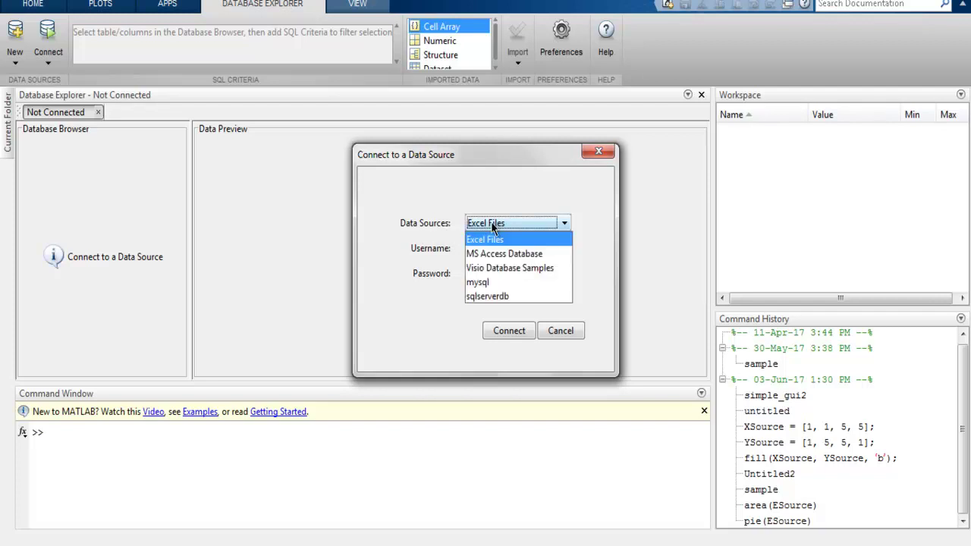
pyautogui.click(482, 285)
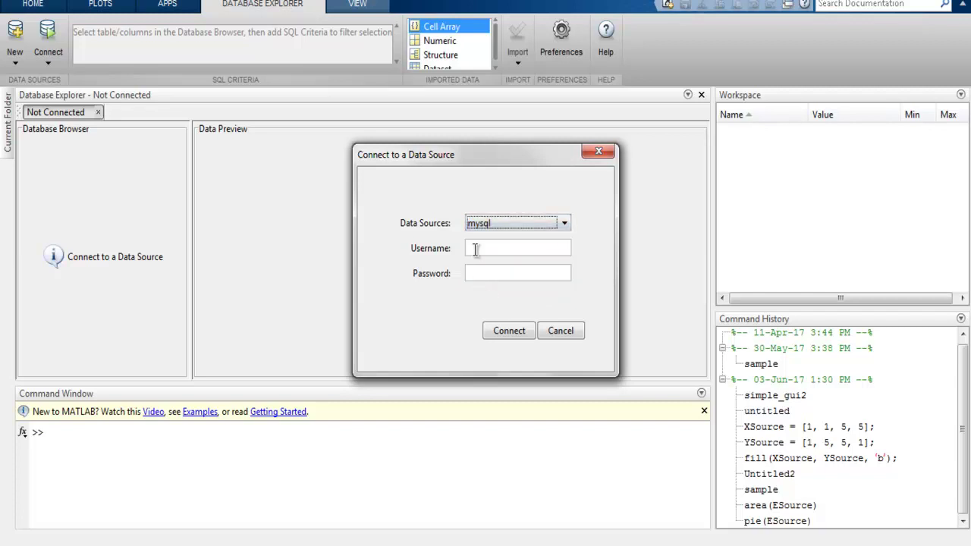
# Step: Enter username root and the account password for the mysql connection
pyautogui.click(475, 250)
pyautogui.write('root')
pyautogui.press('Tab')
pyautogui.write('••••••••')
# Step: Connect, pick the myphp schema, and preview all gamedata columns, checking them against phpMyAdmin
pyautogui.click(494, 334)
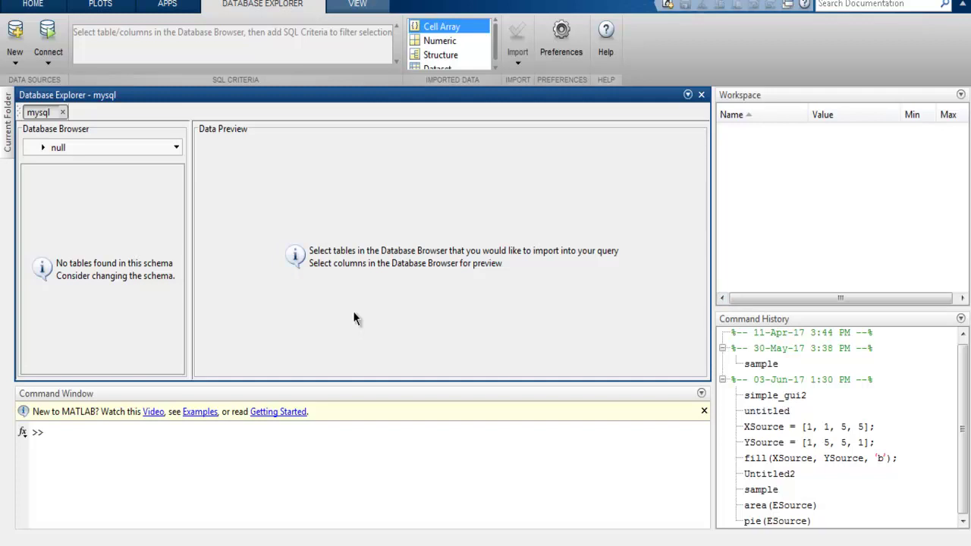
pyautogui.click(44, 147)
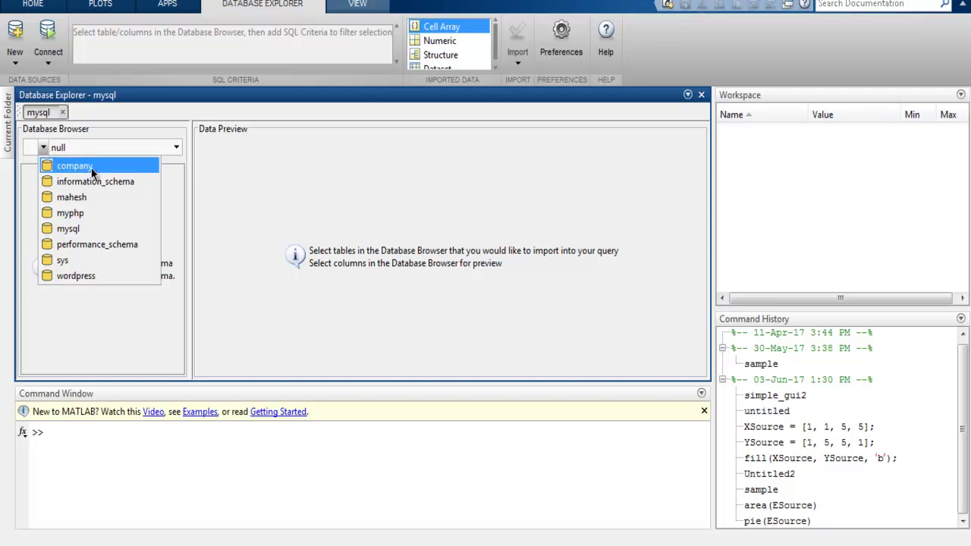
pyautogui.click(75, 213)
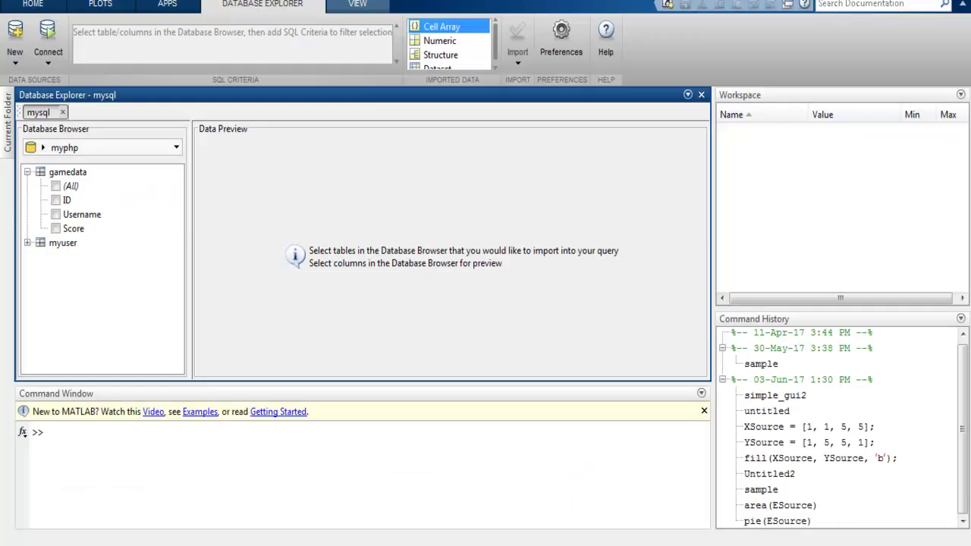
pyautogui.click(55, 186)
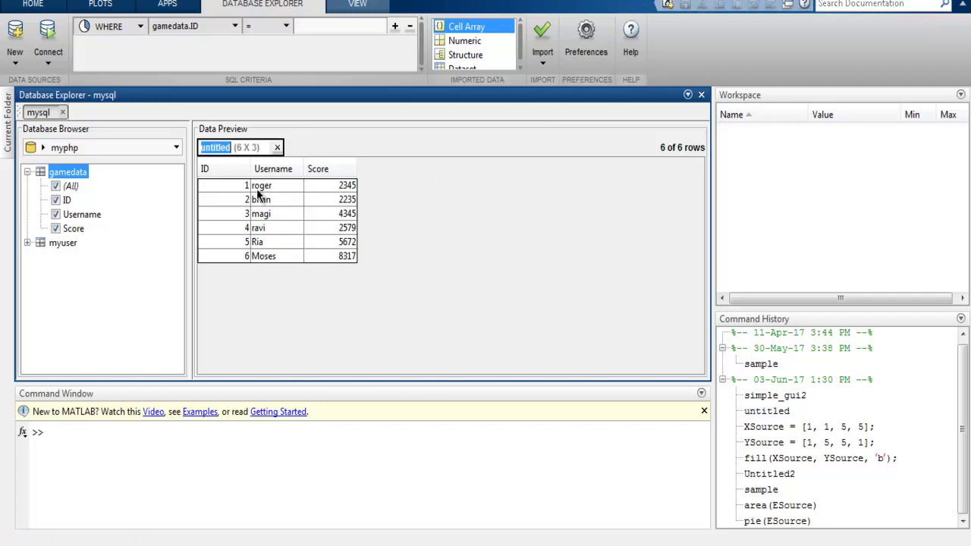
pyautogui.hotkey('alt', 'Tab')
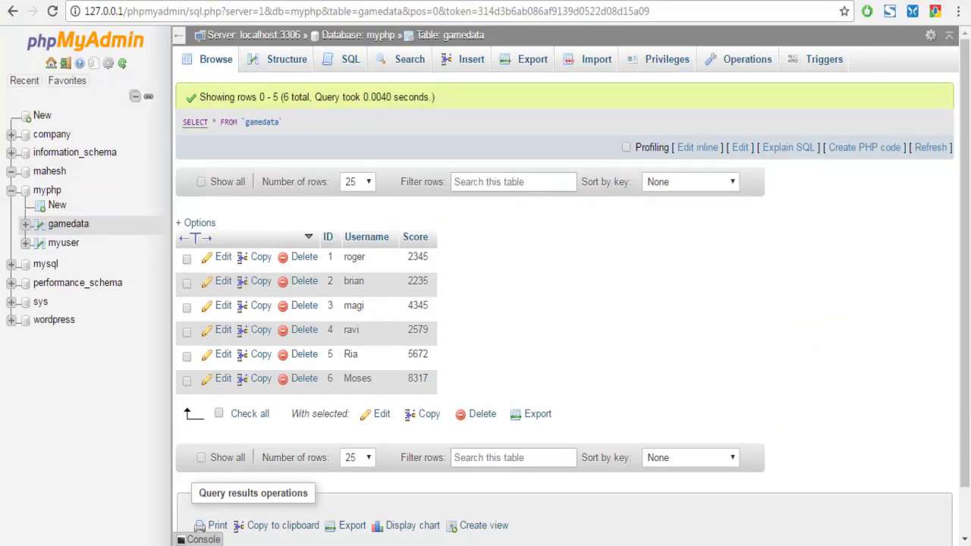
pyautogui.hotkey('alt', 'Tab')
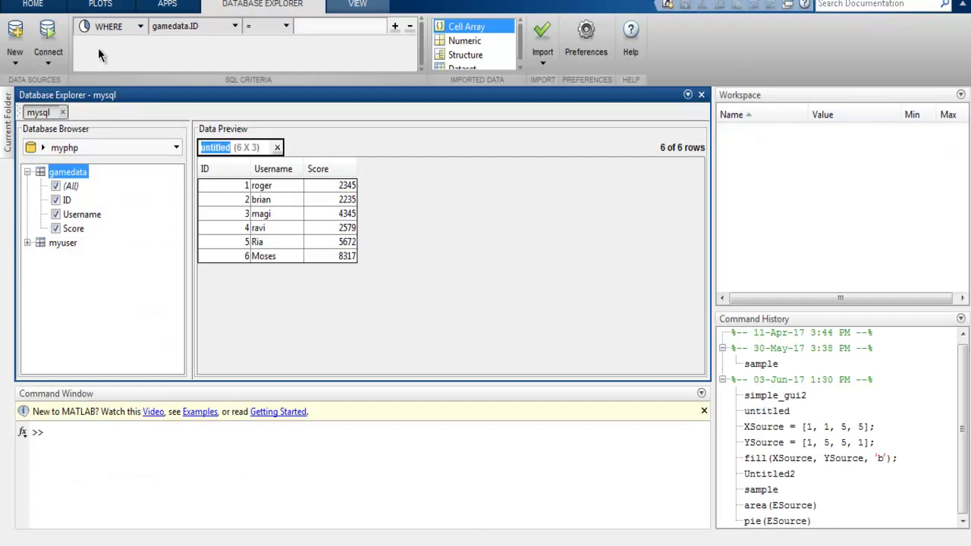
pyautogui.click(141, 28)
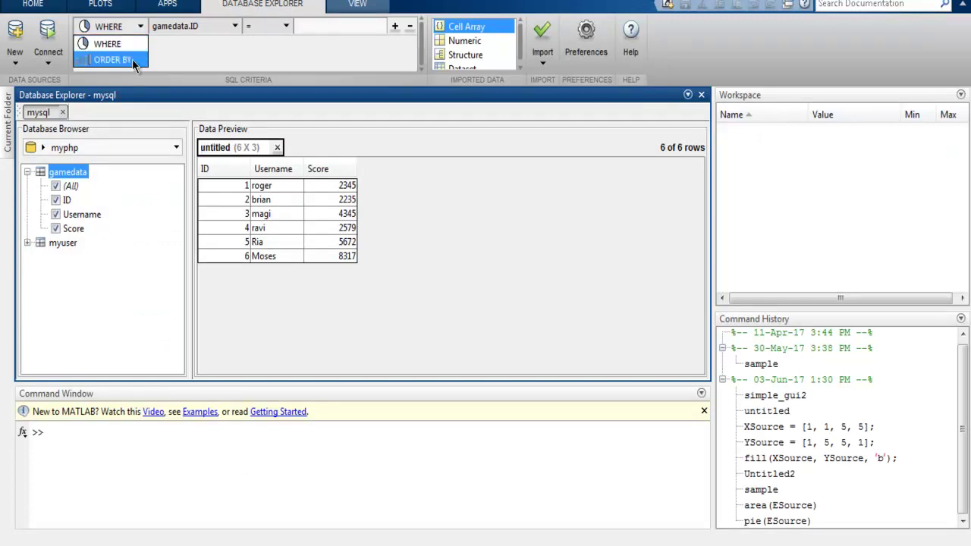
pyautogui.click(239, 30)
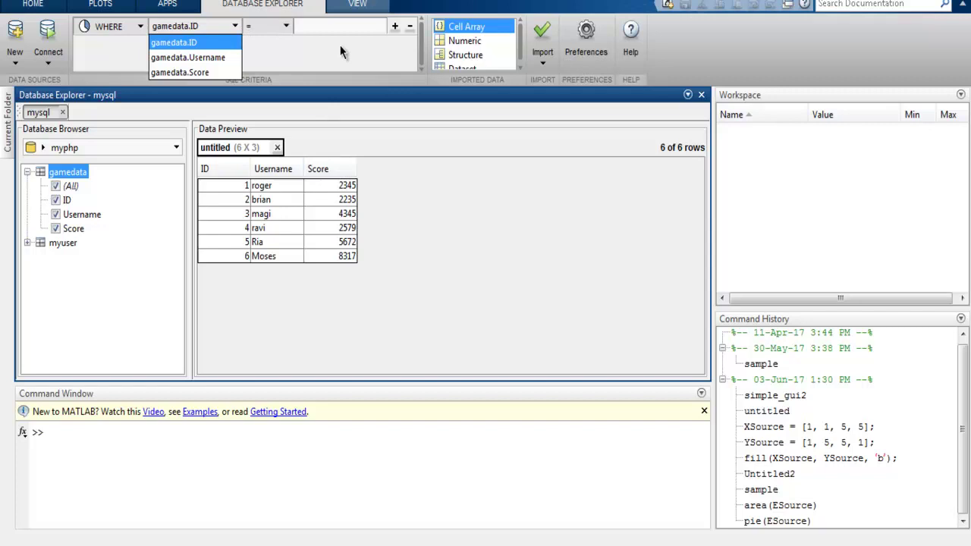
pyautogui.doubleClick(215, 147)
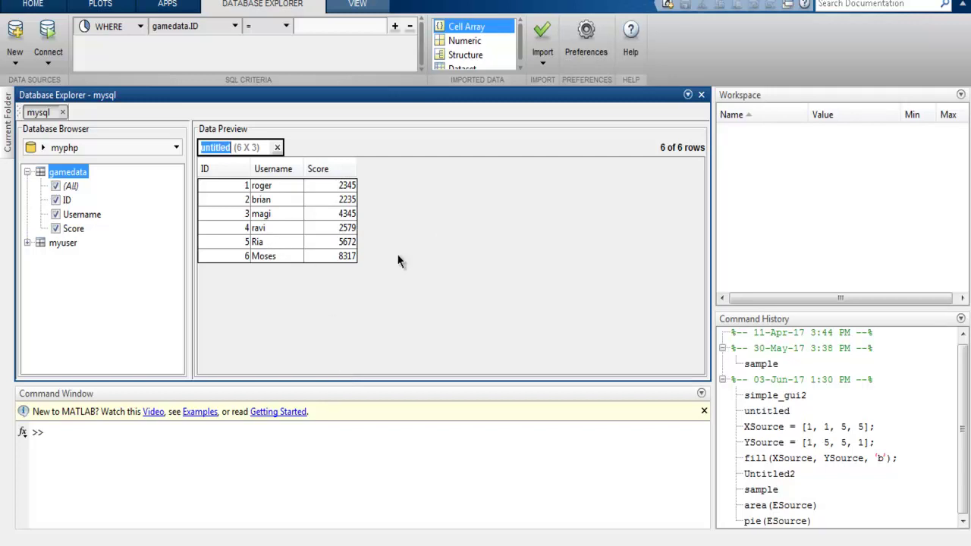
# Step: Generate the SELECT query for myphp.gamedata, review it in the Editor, and discard it unsaved
pyautogui.click(543, 66)
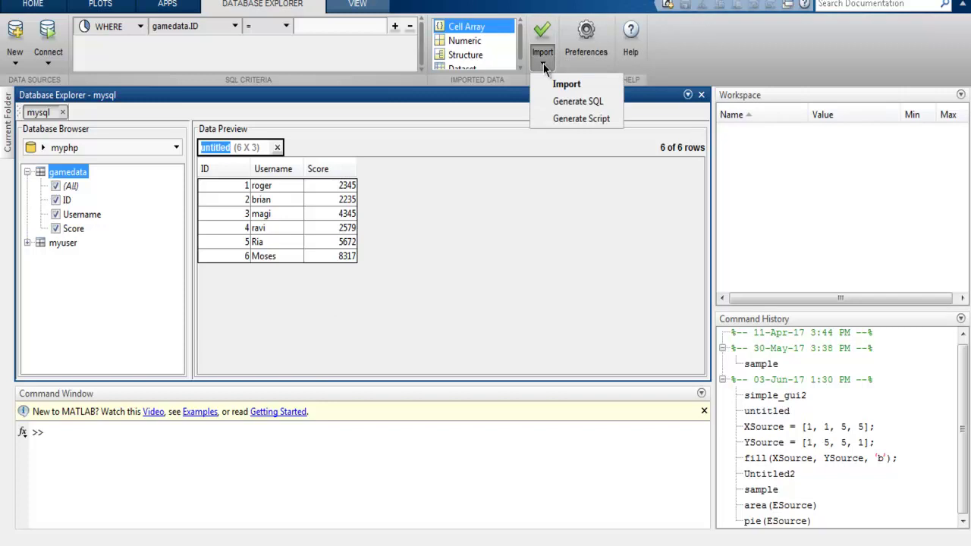
pyautogui.click(588, 106)
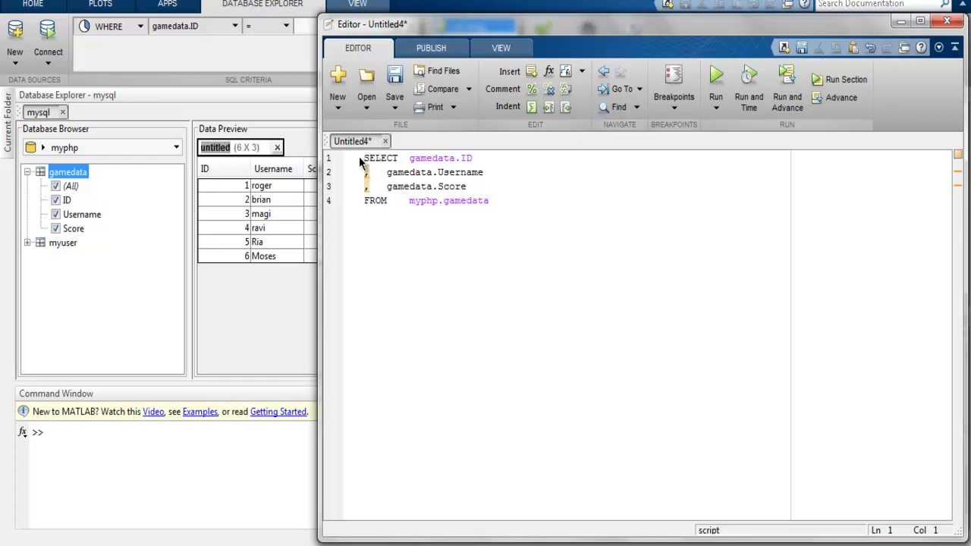
pyautogui.moveTo(407, 34); pyautogui.dragTo(453, 35)
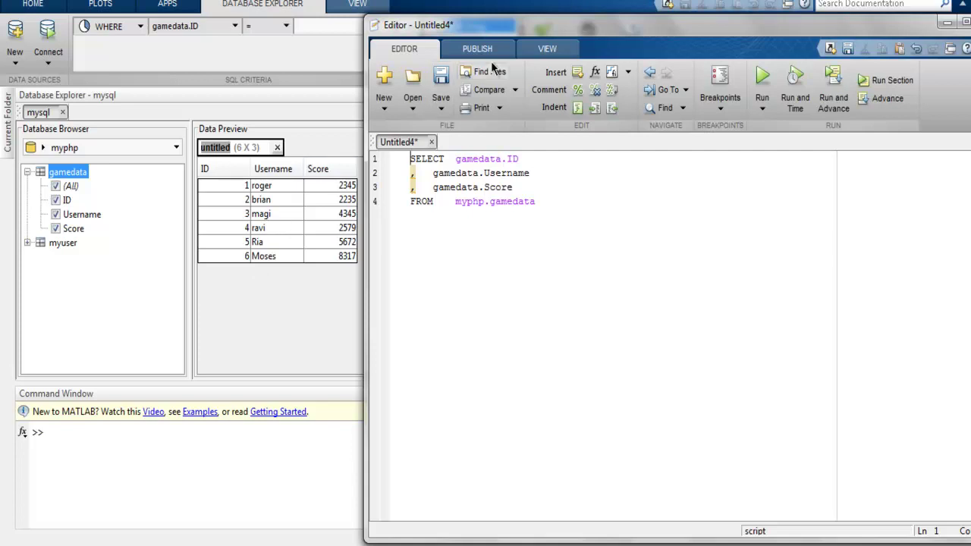
pyautogui.moveTo(528, 27); pyautogui.dragTo(406, 48)
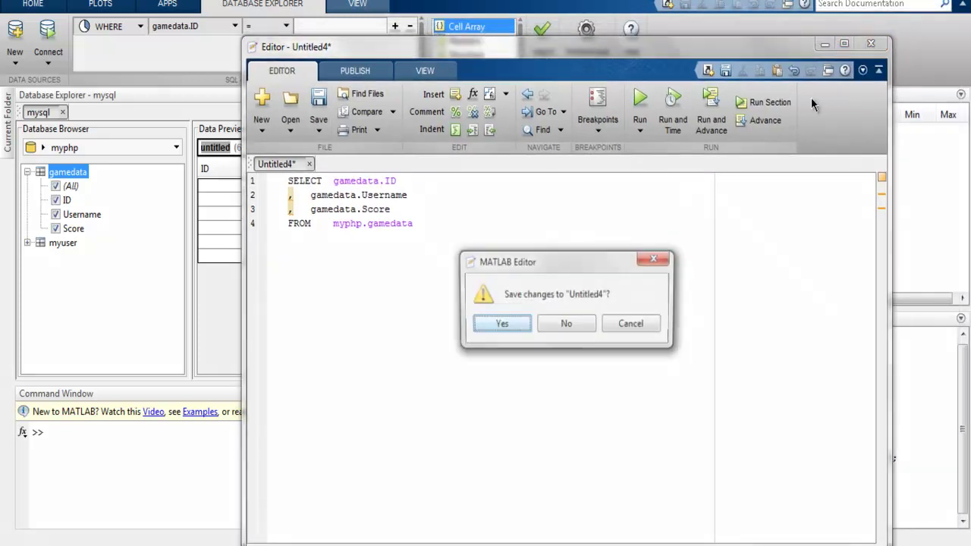
pyautogui.click(567, 323)
# Step: Generate the MATLAB import script for gamedata, read through it, and close it without saving
pyautogui.click(546, 65)
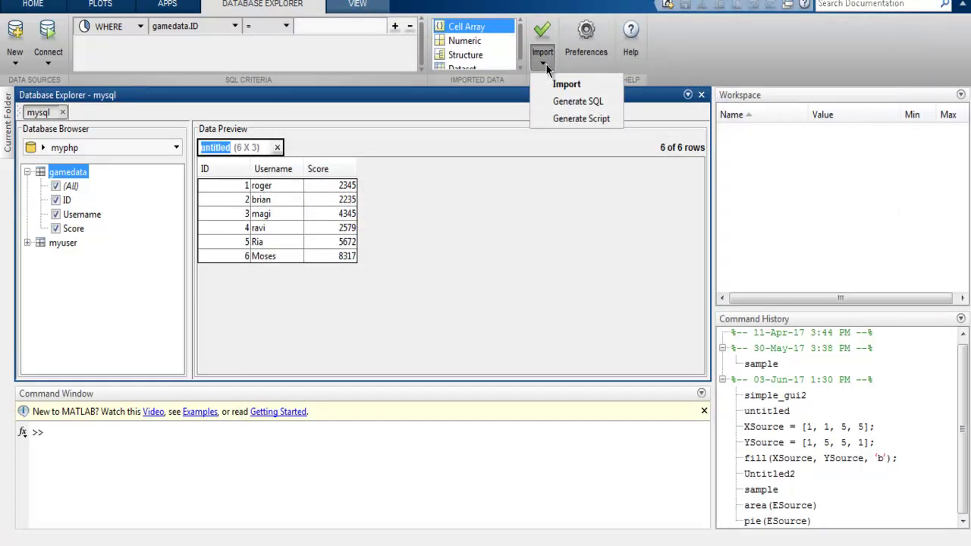
pyautogui.click(573, 118)
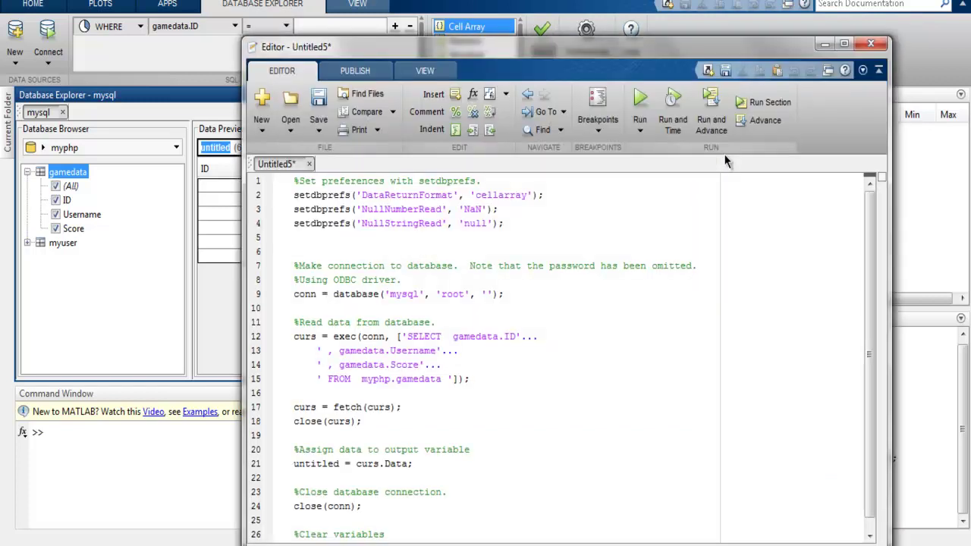
pyautogui.moveTo(480, 53); pyautogui.dragTo(611, 47)
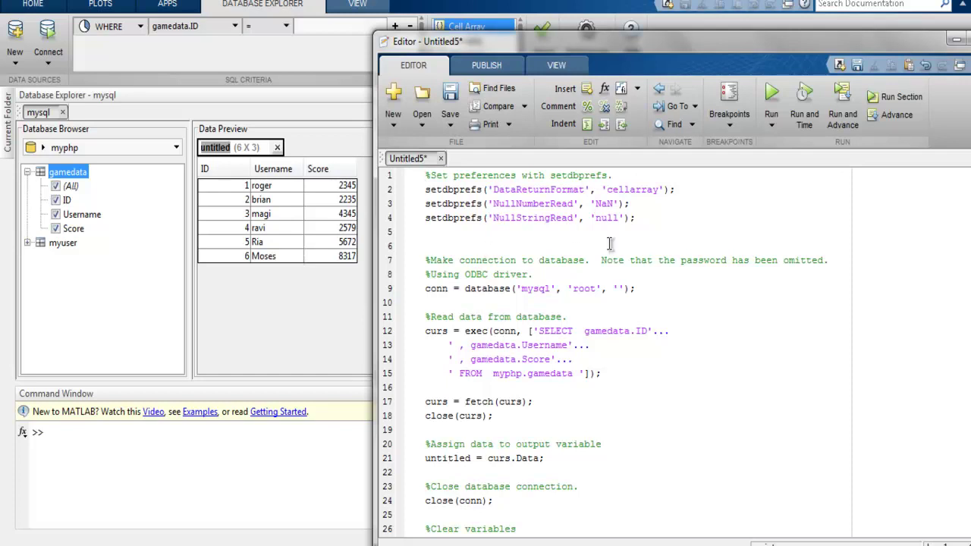
pyautogui.scroll(-1, 610, 242)
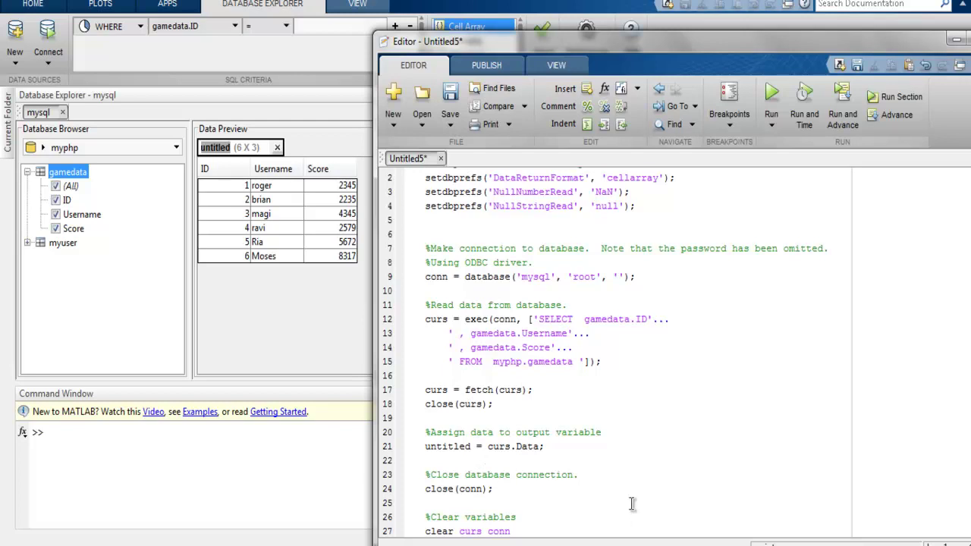
pyautogui.moveTo(610, 53); pyautogui.dragTo(459, 57)
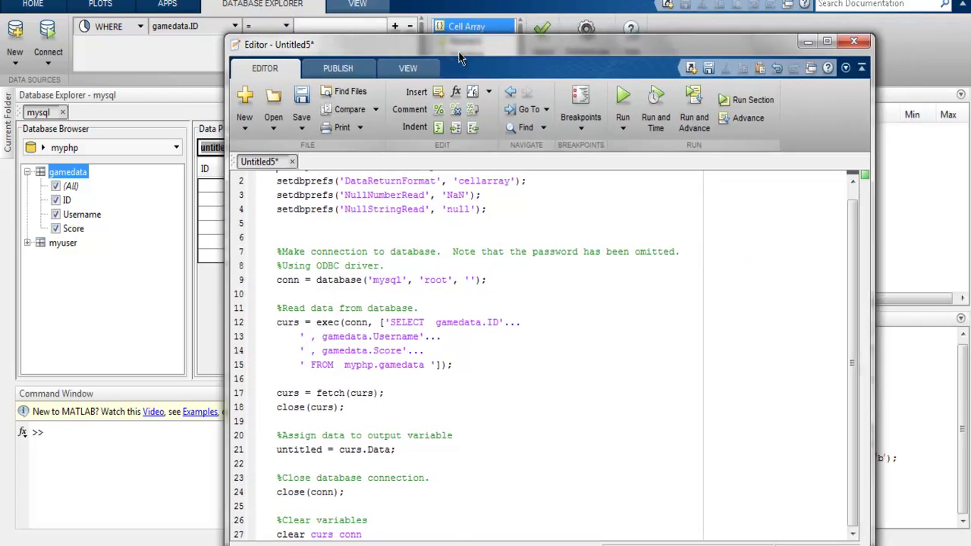
pyautogui.click(853, 41)
pyautogui.click(564, 329)
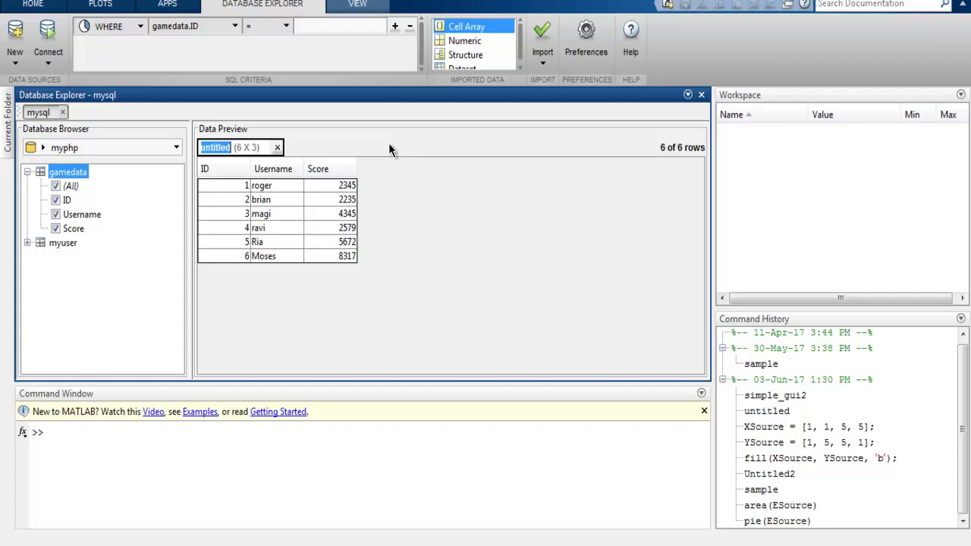
pyautogui.click(14, 67)
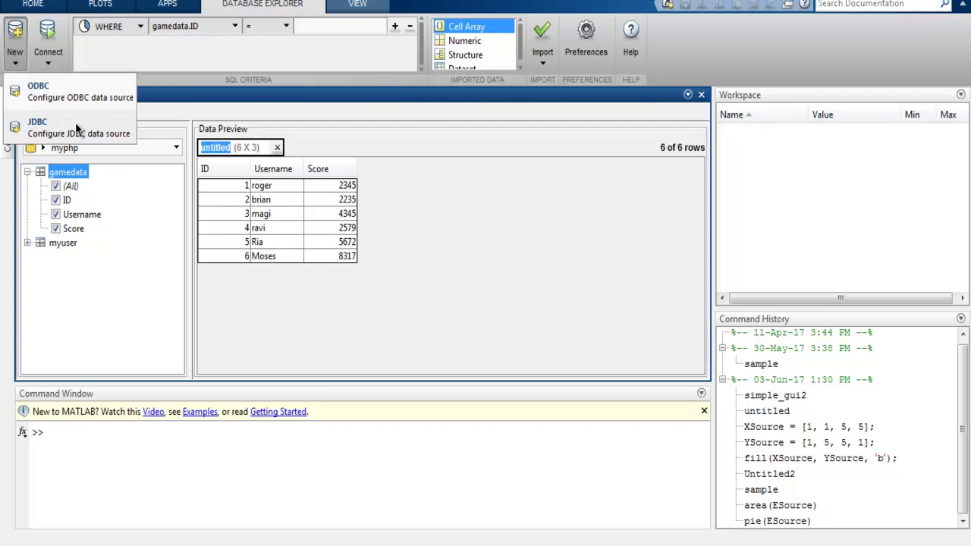
pyautogui.click(47, 65)
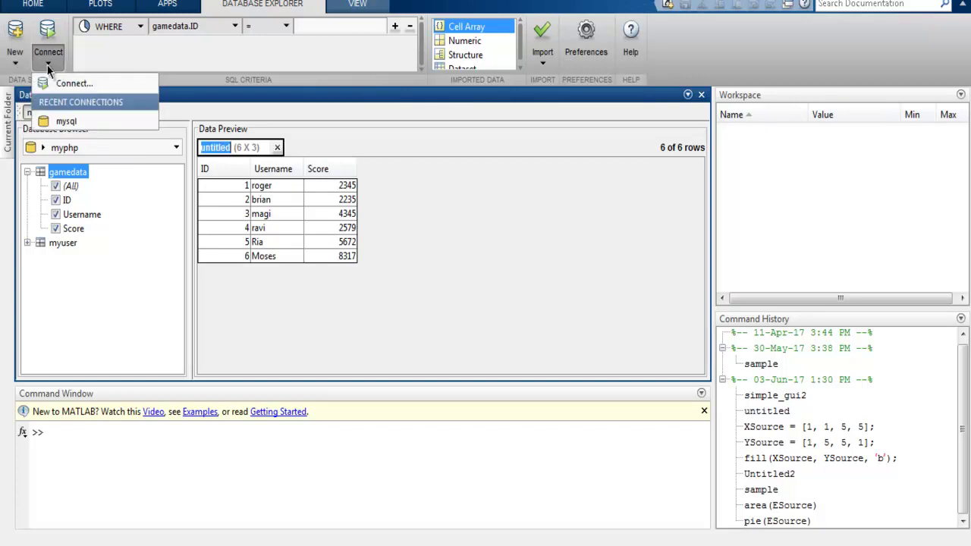
pyautogui.click(83, 123)
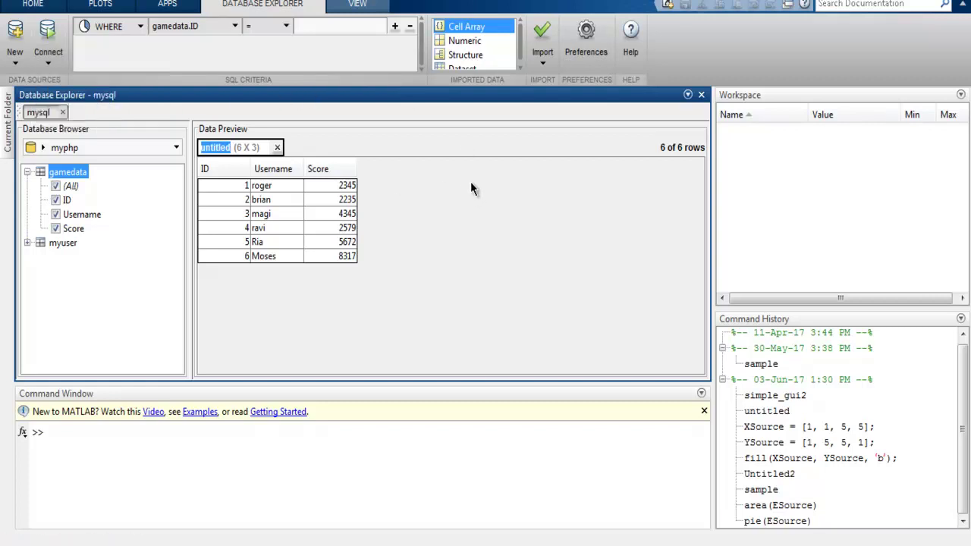